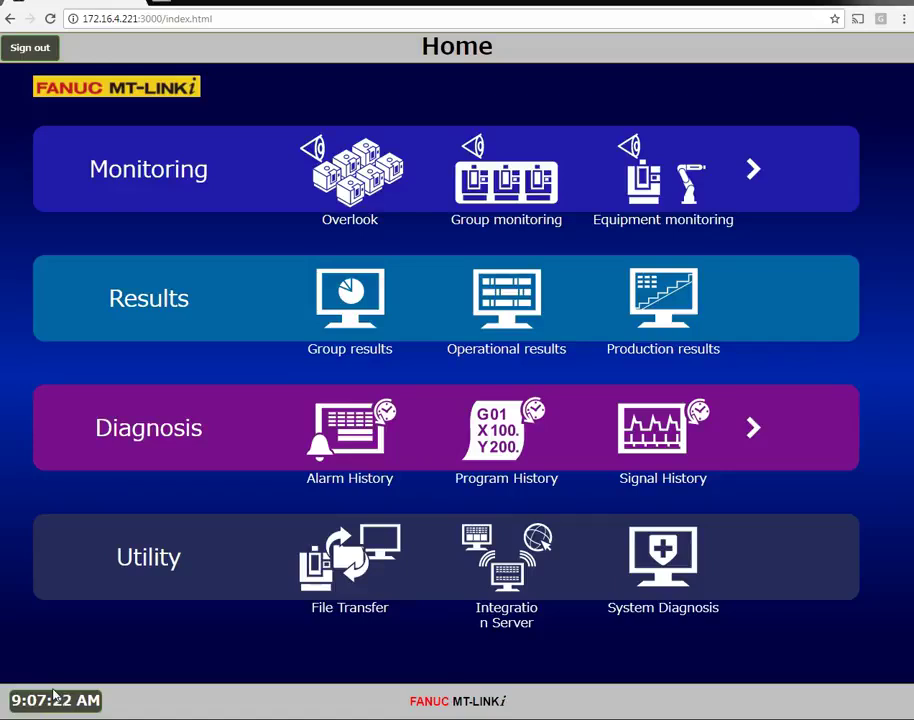
Open the Overlook monitoring view of the Machine_Shop floor from the Home page
{"action": "left_click", "coordinate": [335, 190]}
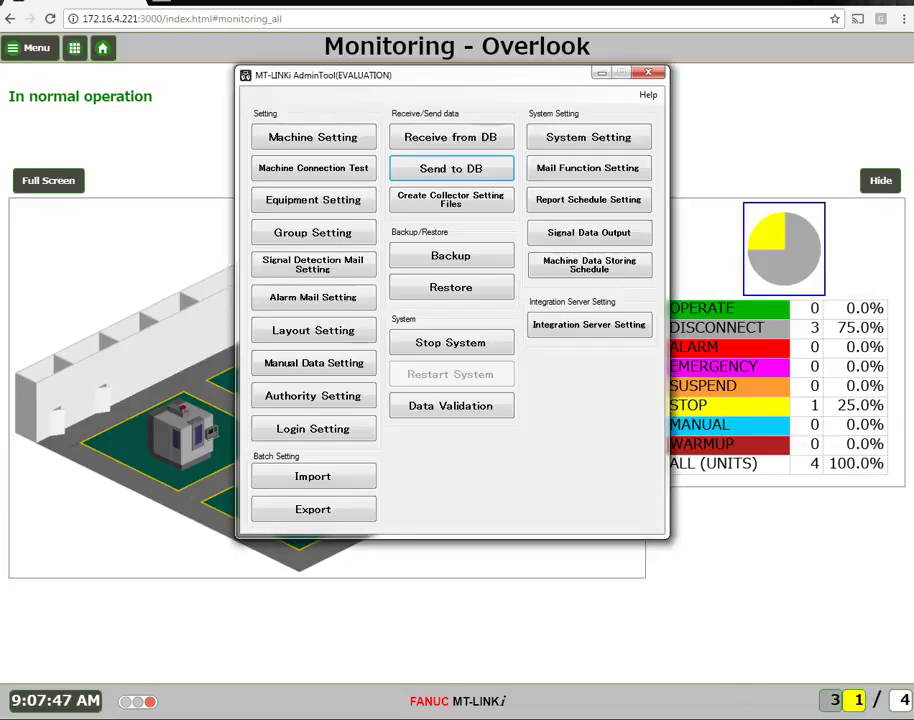
In Layout Setting, add a layout under Machine_Shop and rename Layout01 to Widget_Crank_Line
{"action": "left_click", "coordinate": [323, 331]}
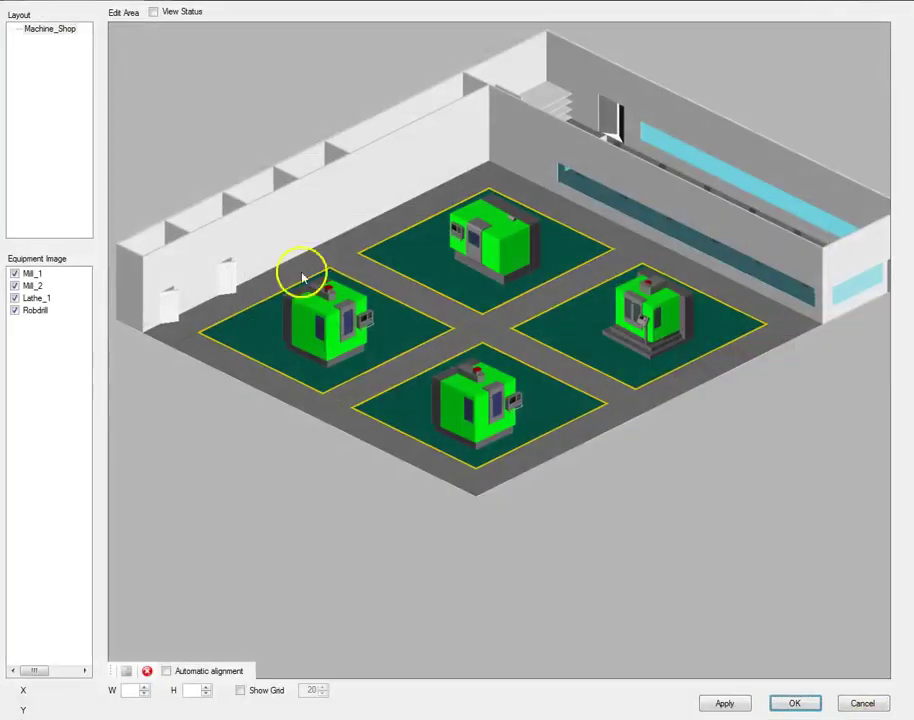
{"action": "right_click", "coordinate": [40, 58]}
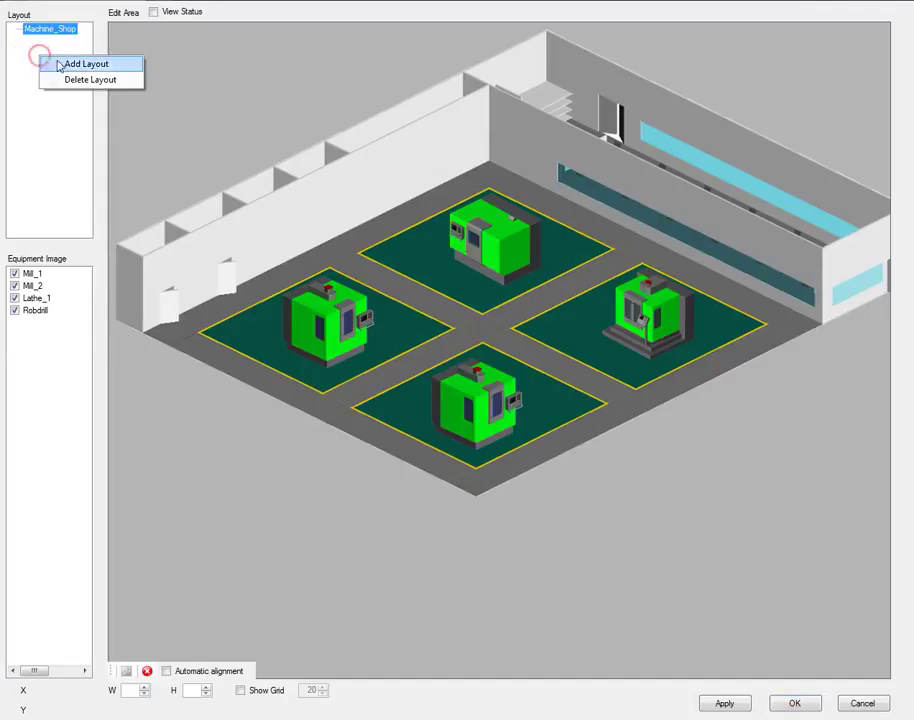
{"action": "left_click", "coordinate": [115, 66]}
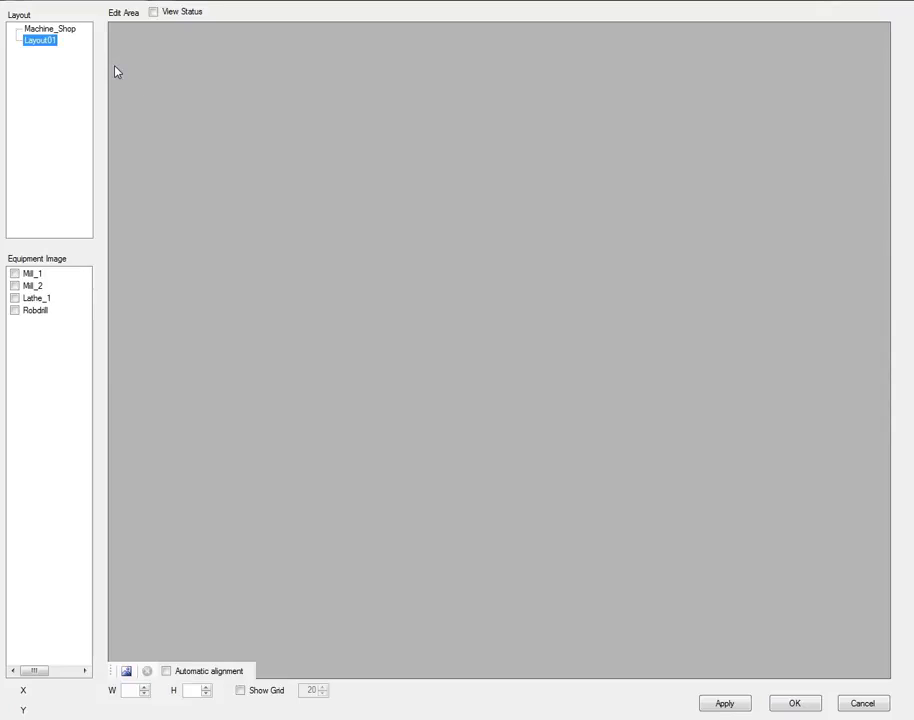
{"action": "left_click", "coordinate": [40, 40]}
{"action": "type", "text": "Widget"}
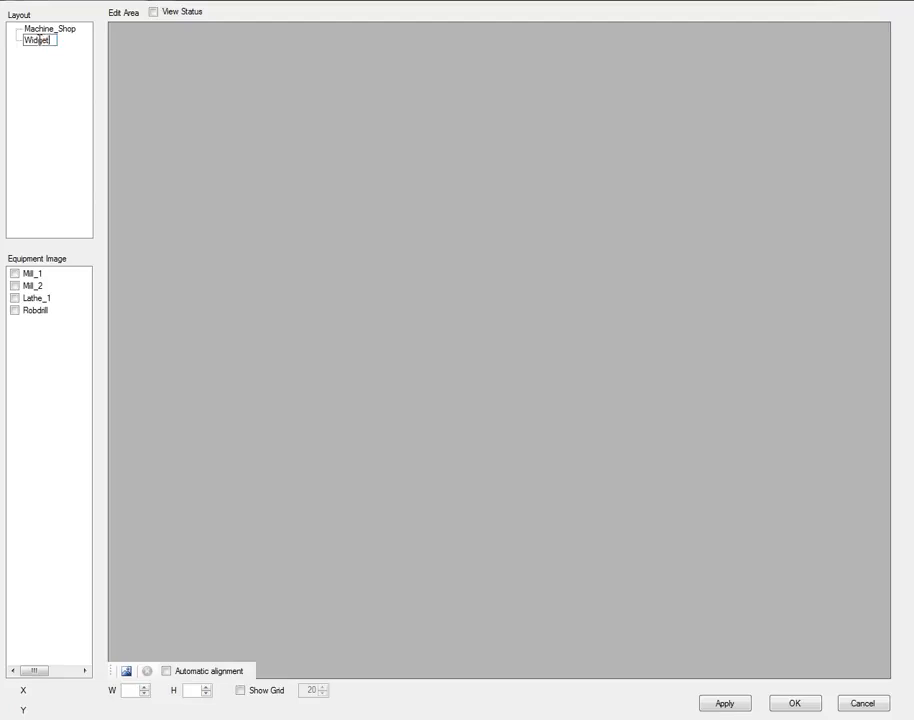
{"action": "type", "text": "_"}
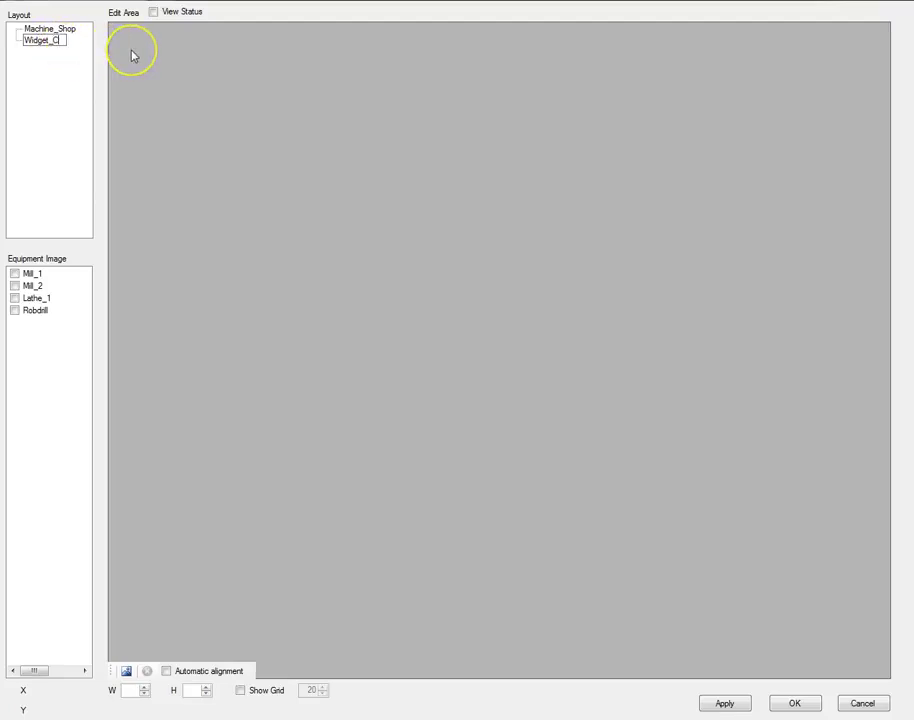
{"action": "type", "text": "Crank_"}
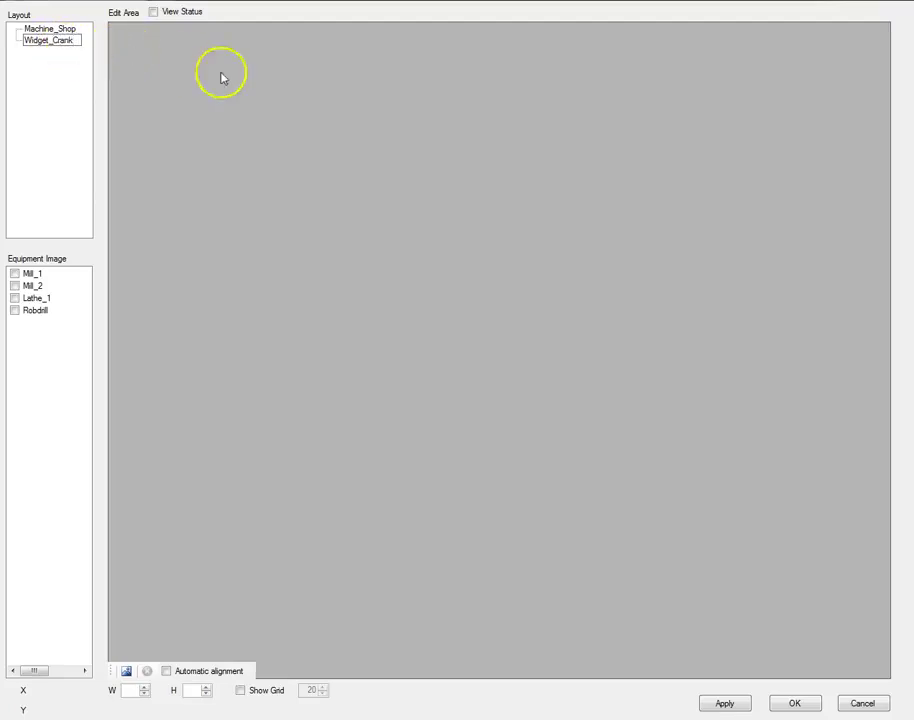
{"action": "type", "text": "L"}
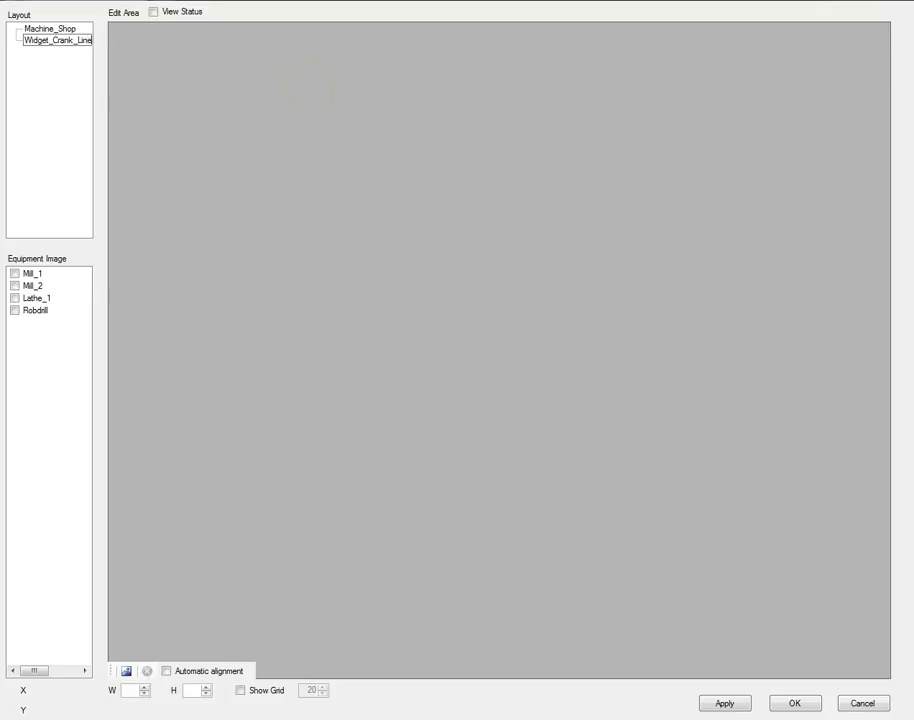
{"action": "type", "text": "ine"}
{"action": "key", "text": "Return"}
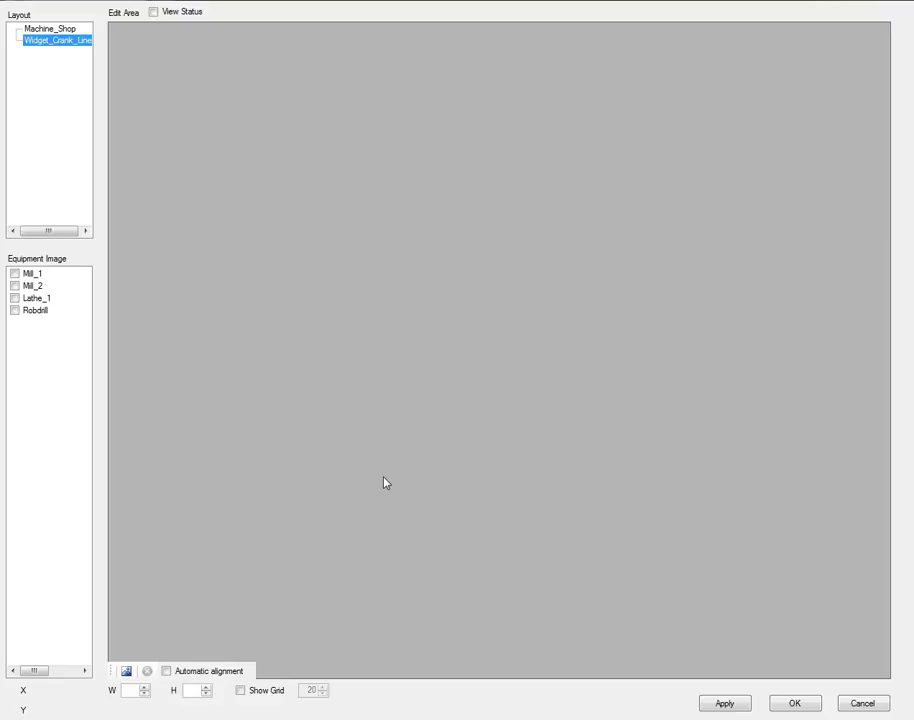
Load Factory_M_2.png from the Factory_M folder as the layout background image
{"action": "left_click", "coordinate": [126, 672]}
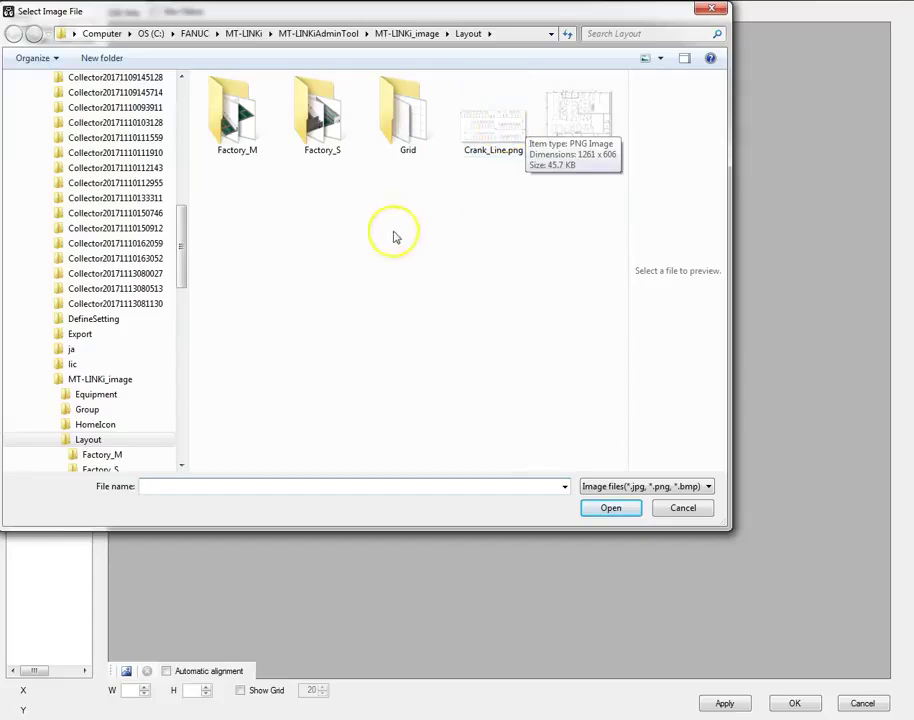
{"action": "double_click", "coordinate": [233, 122]}
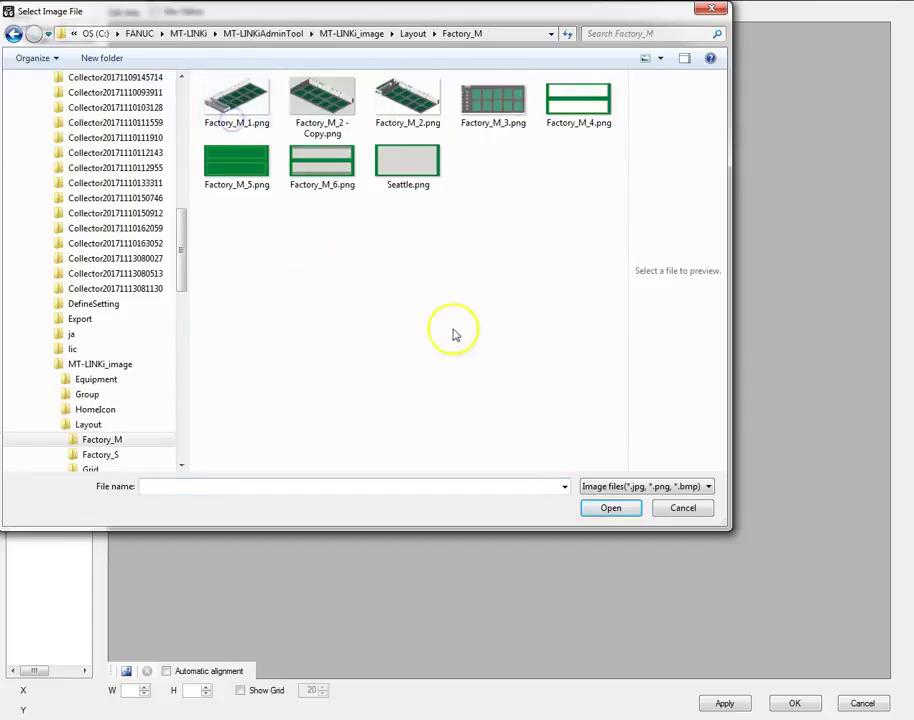
{"action": "left_click", "coordinate": [410, 98]}
{"action": "left_click", "coordinate": [611, 508]}
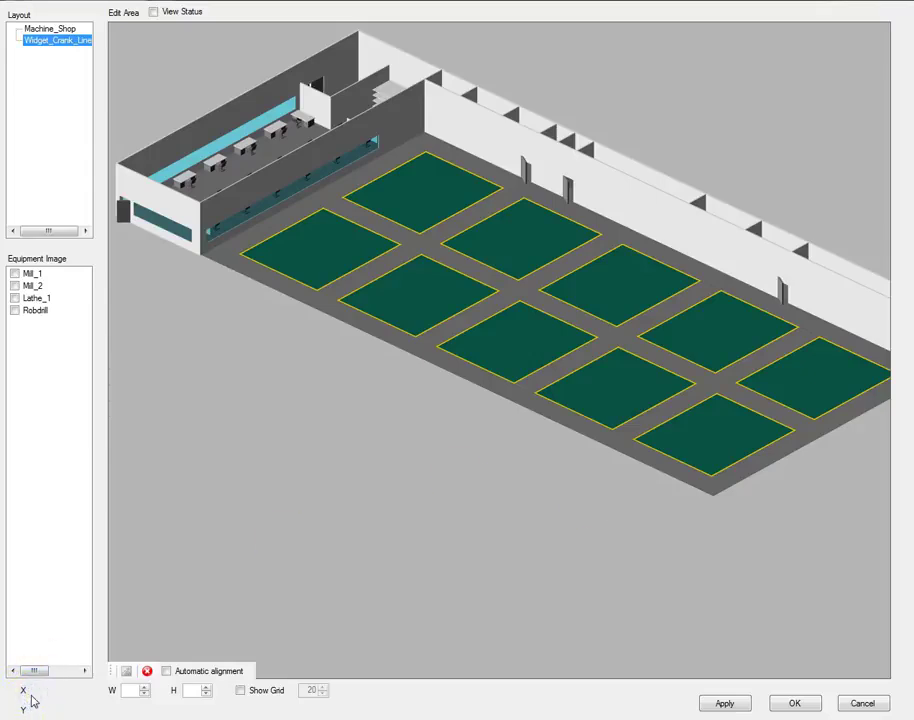
Tick Mill_1, Mill_2, Lathe_1 and Robdrill in the Equipment Image list
{"action": "left_click", "coordinate": [14, 273]}
{"action": "left_click", "coordinate": [14, 285]}
{"action": "left_click", "coordinate": [15, 297]}
{"action": "left_click", "coordinate": [15, 310]}
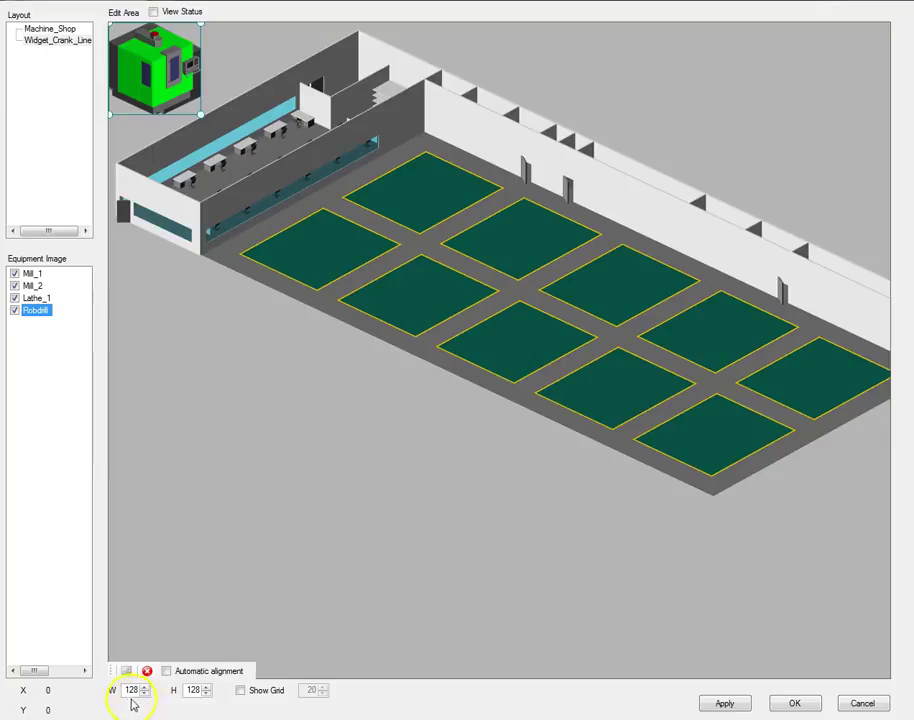
Resize the first machine to 55×55 and place Lathe_1 on the upper-left floor bay
{"action": "double_click", "coordinate": [128, 690]}
{"action": "type", "text": "55"}
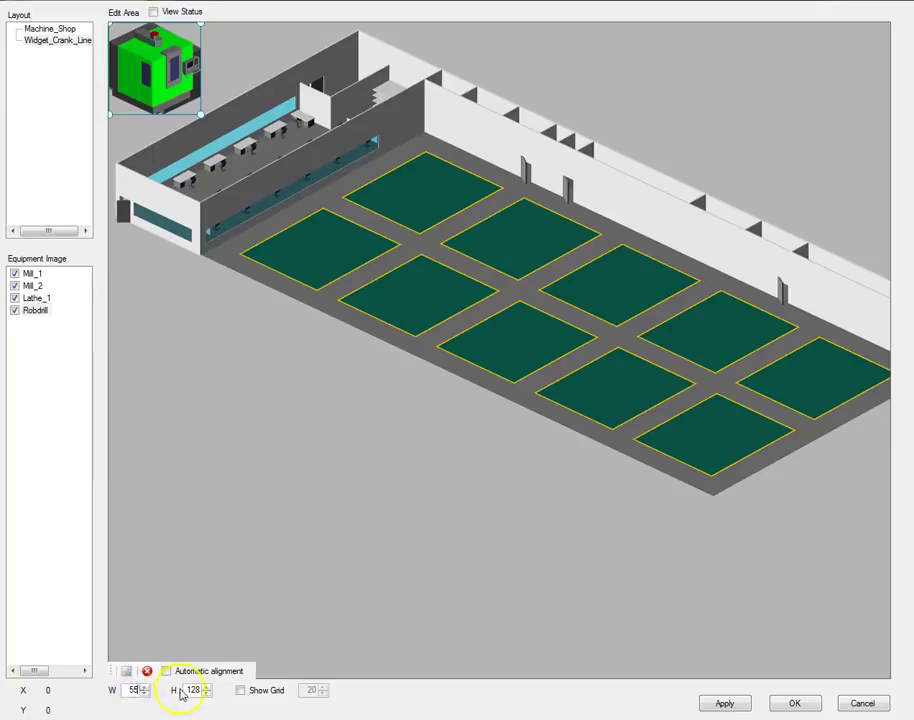
{"action": "double_click", "coordinate": [194, 689]}
{"action": "type", "text": "55"}
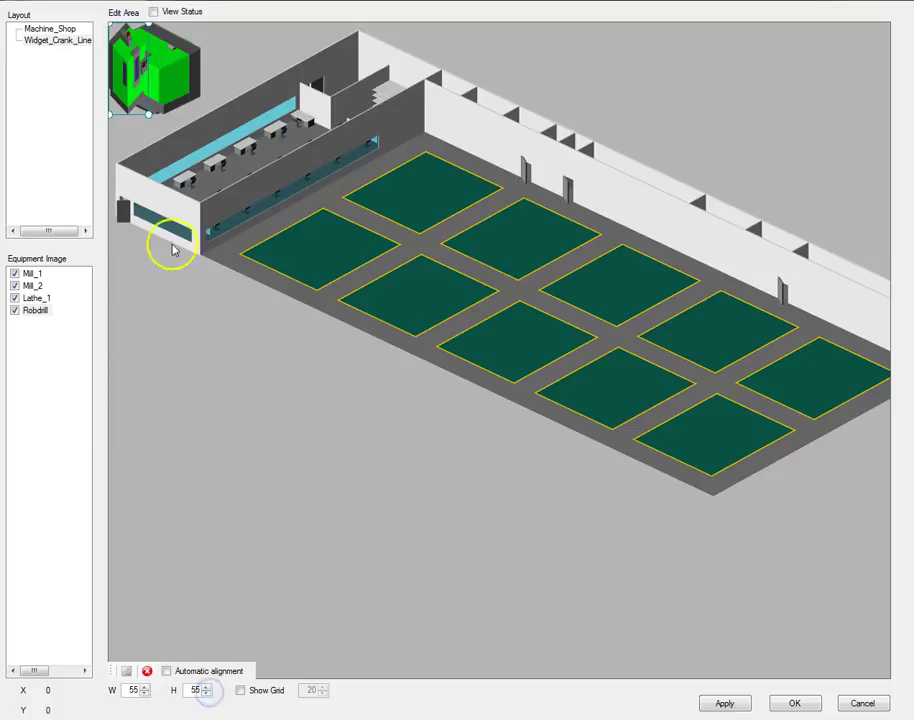
{"action": "left_click_drag", "start_coordinate": [139, 82], "coordinate": [331, 264]}
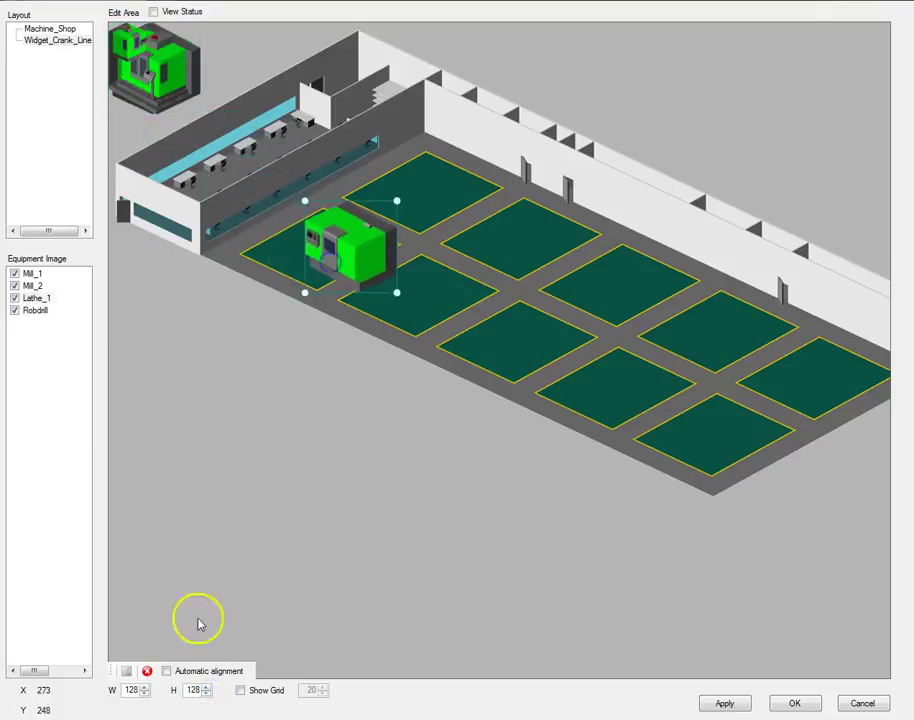
{"action": "left_click_drag", "start_coordinate": [122, 690], "coordinate": [212, 690]}
{"action": "type", "text": "5555"}
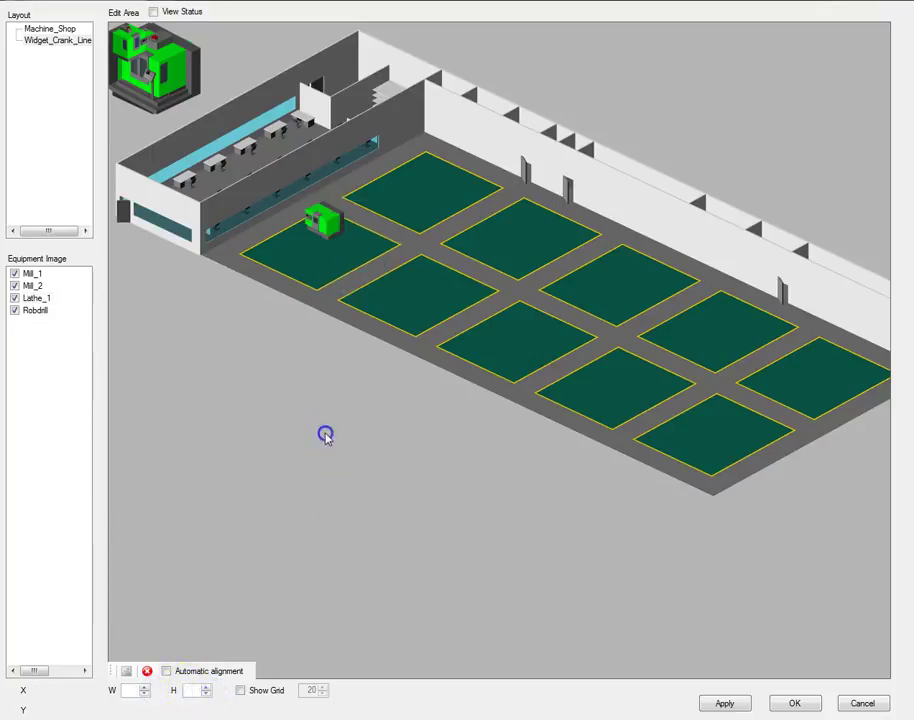
Place two more machines on the floor, resizing each to 55×55
{"action": "left_click_drag", "start_coordinate": [184, 112], "coordinate": [266, 240]}
{"action": "left_click_drag", "start_coordinate": [150, 690], "coordinate": [131, 690]}
{"action": "type", "text": "55"}
{"action": "left_click_drag", "start_coordinate": [190, 690], "coordinate": [206, 691]}
{"action": "type", "text": "55"}
{"action": "left_click", "coordinate": [282, 516]}
{"action": "left_click", "coordinate": [238, 220]}
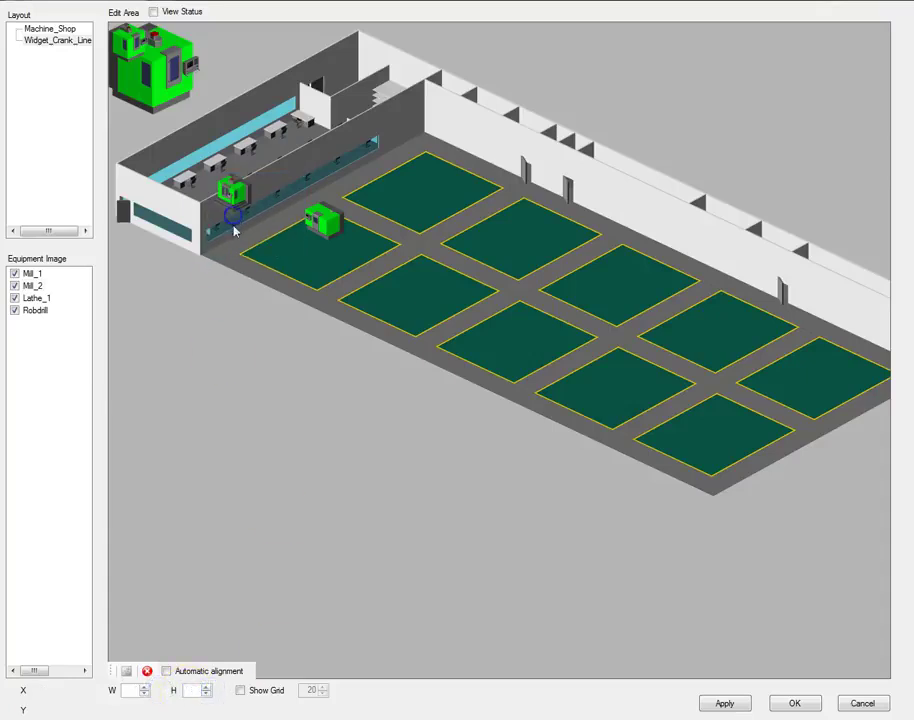
{"action": "left_click_drag", "start_coordinate": [157, 88], "coordinate": [251, 286]}
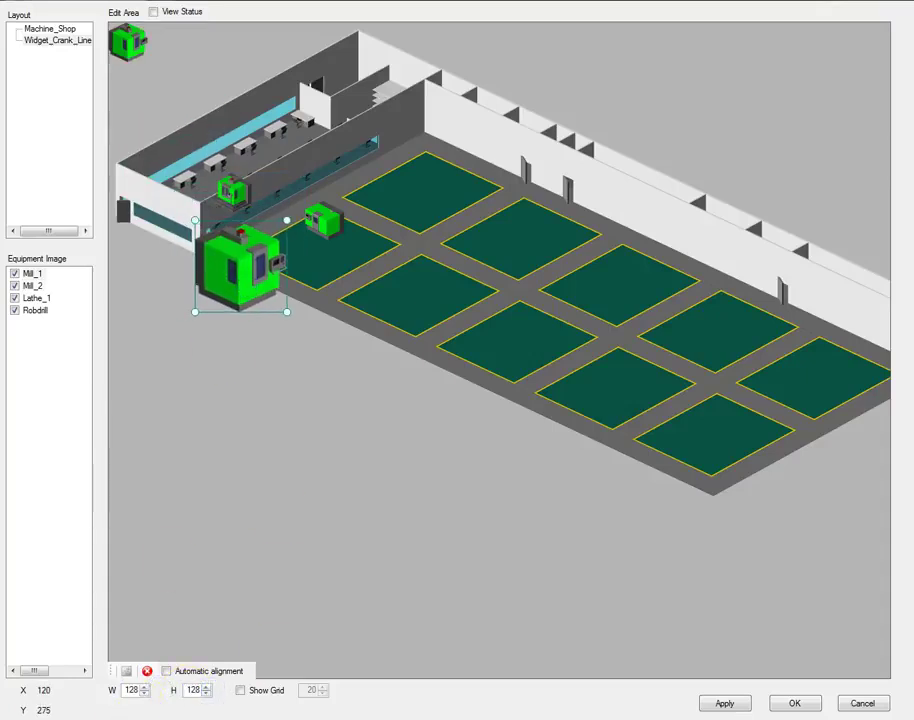
{"action": "left_click_drag", "start_coordinate": [124, 692], "coordinate": [206, 690]}
{"action": "type", "text": "5555"}
{"action": "left_click", "coordinate": [265, 620]}
Move Lathe_1 and the wall-side machine onto the first floor square, with Robdrill beside them
{"action": "left_click_drag", "start_coordinate": [222, 200], "coordinate": [359, 247]}
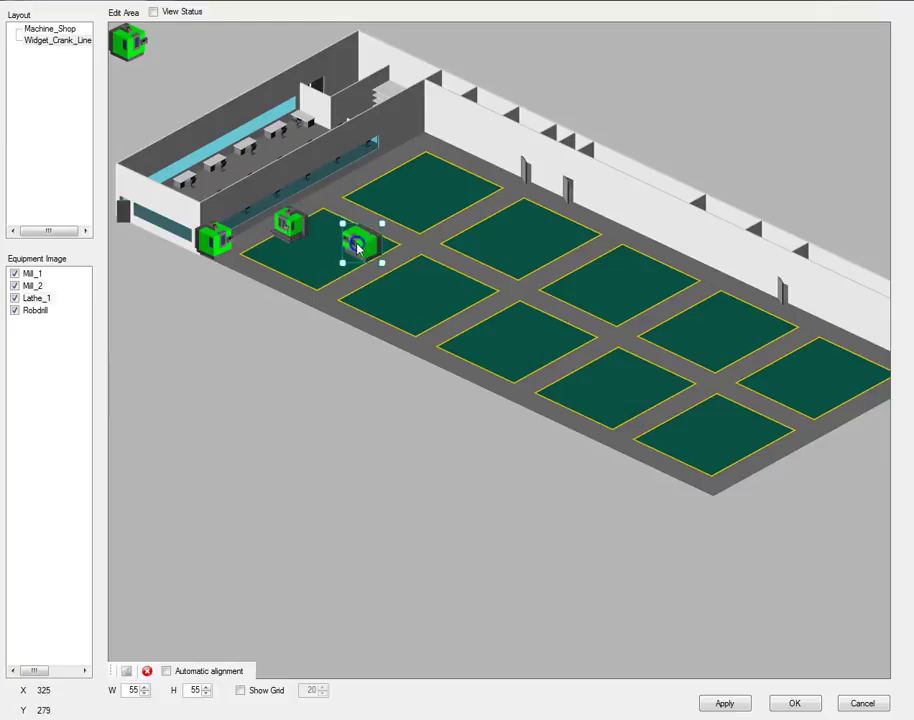
{"action": "left_click_drag", "start_coordinate": [302, 229], "coordinate": [326, 224]}
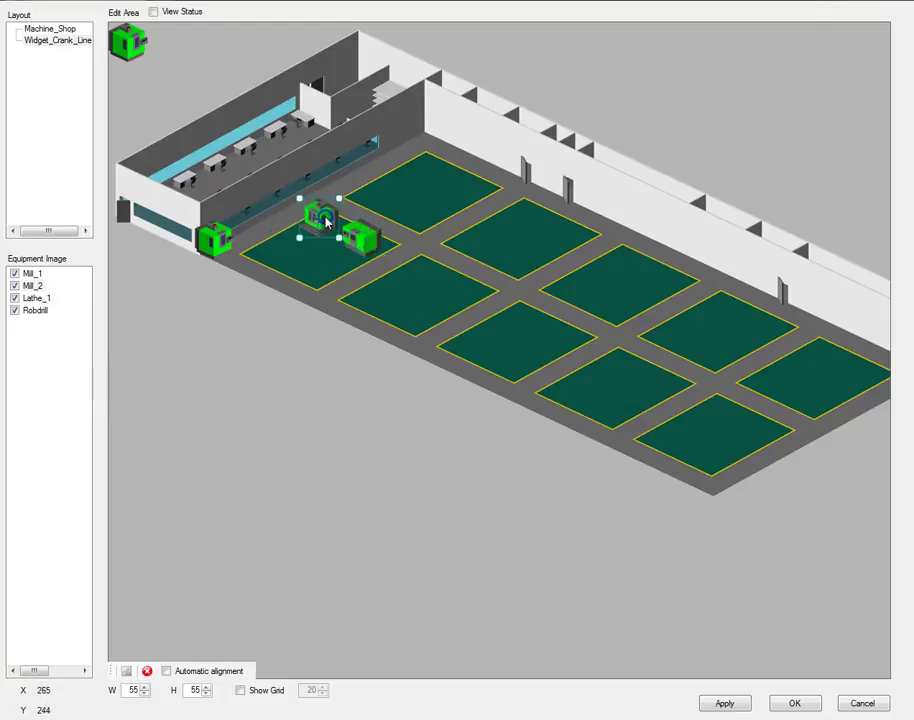
{"action": "left_click_drag", "start_coordinate": [237, 245], "coordinate": [287, 250]}
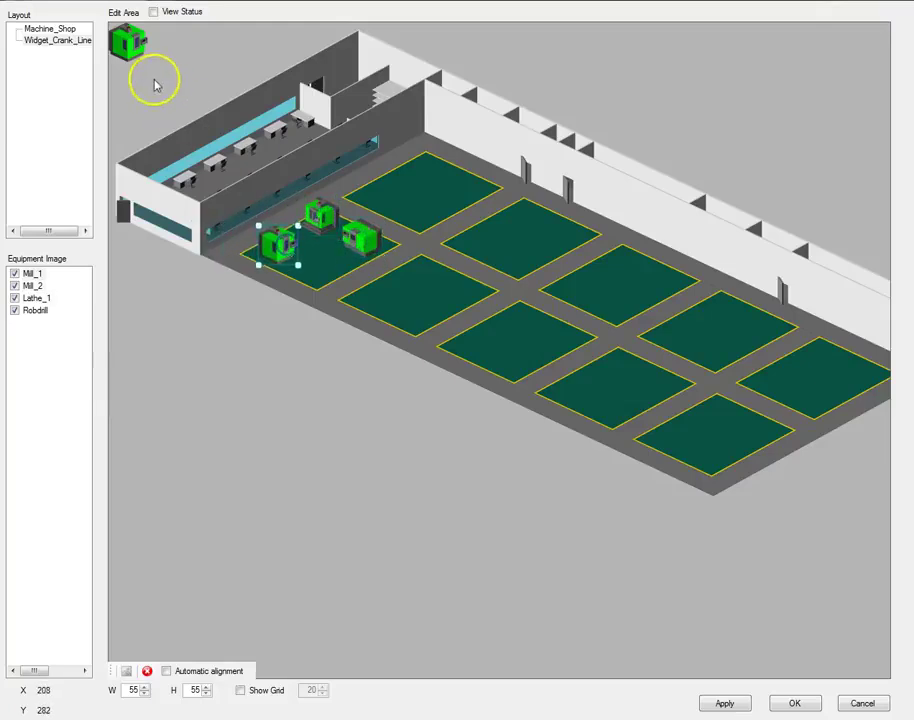
{"action": "left_click_drag", "start_coordinate": [140, 55], "coordinate": [313, 263]}
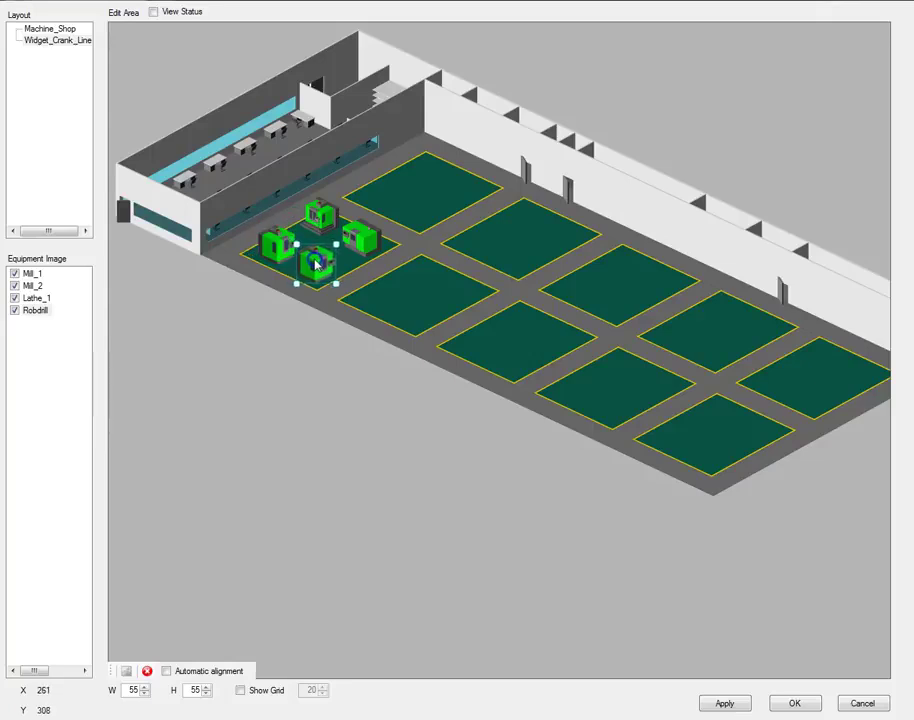
{"action": "left_click", "coordinate": [343, 406]}
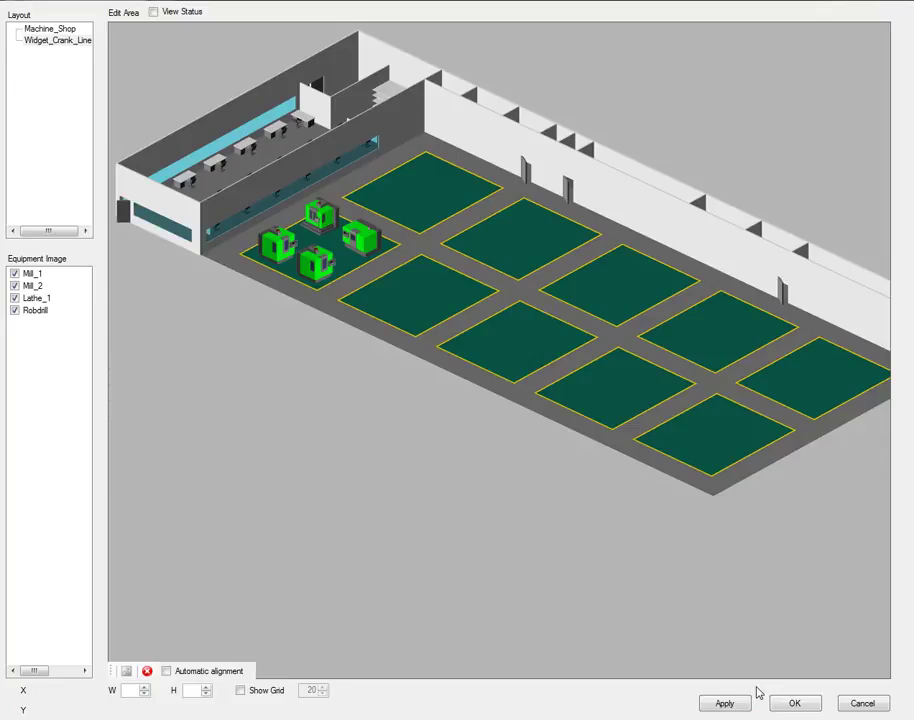
Save the Widget_Crank_Line layout with OK, then send all settings to the database
{"action": "left_click", "coordinate": [800, 703]}
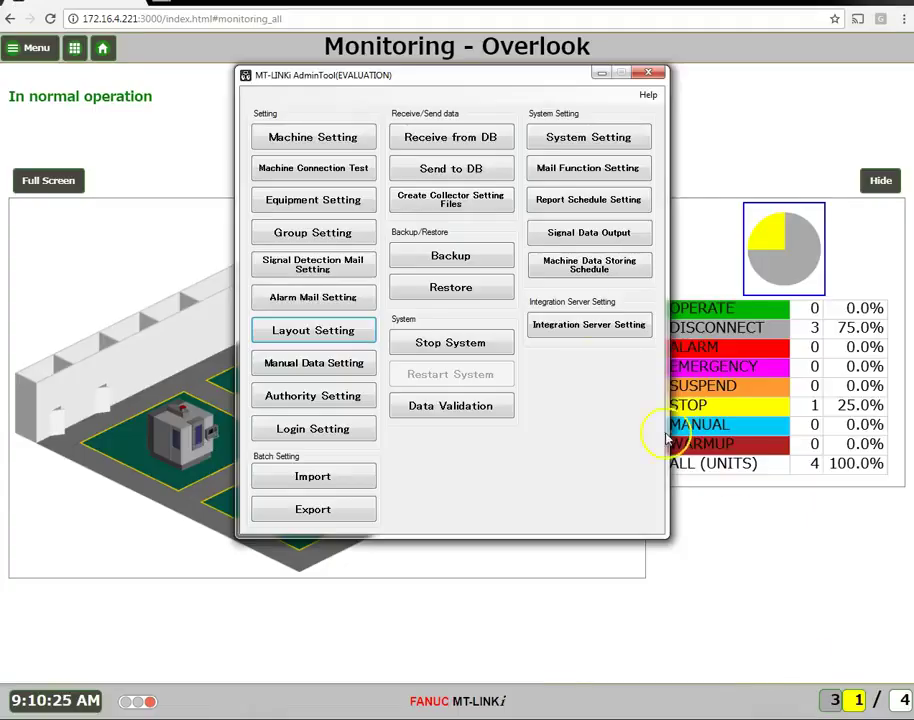
{"action": "left_click", "coordinate": [466, 170]}
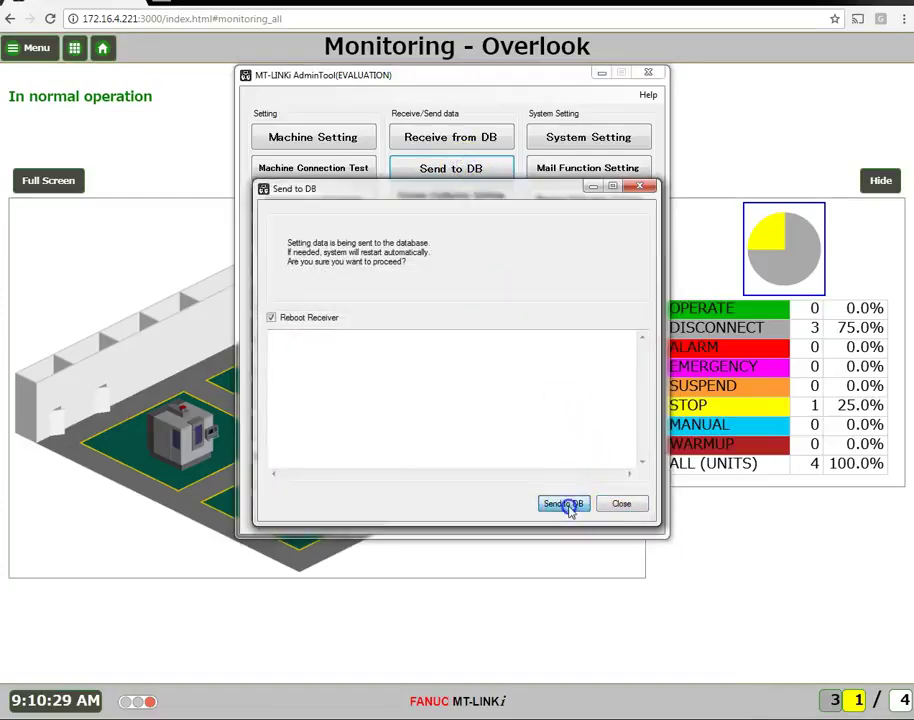
{"action": "left_click", "coordinate": [566, 503]}
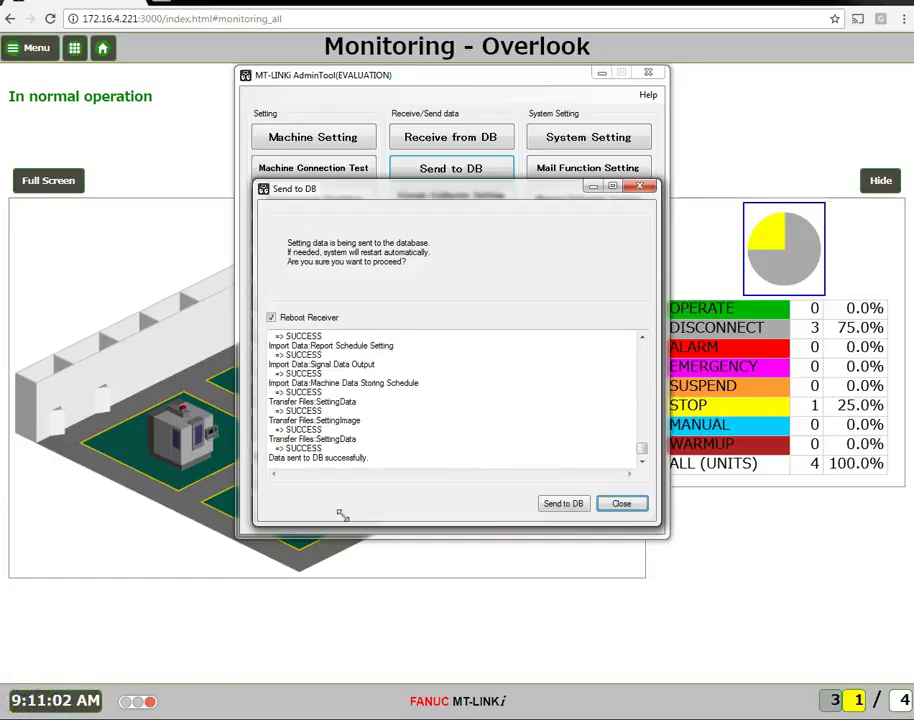
{"action": "left_click", "coordinate": [621, 505]}
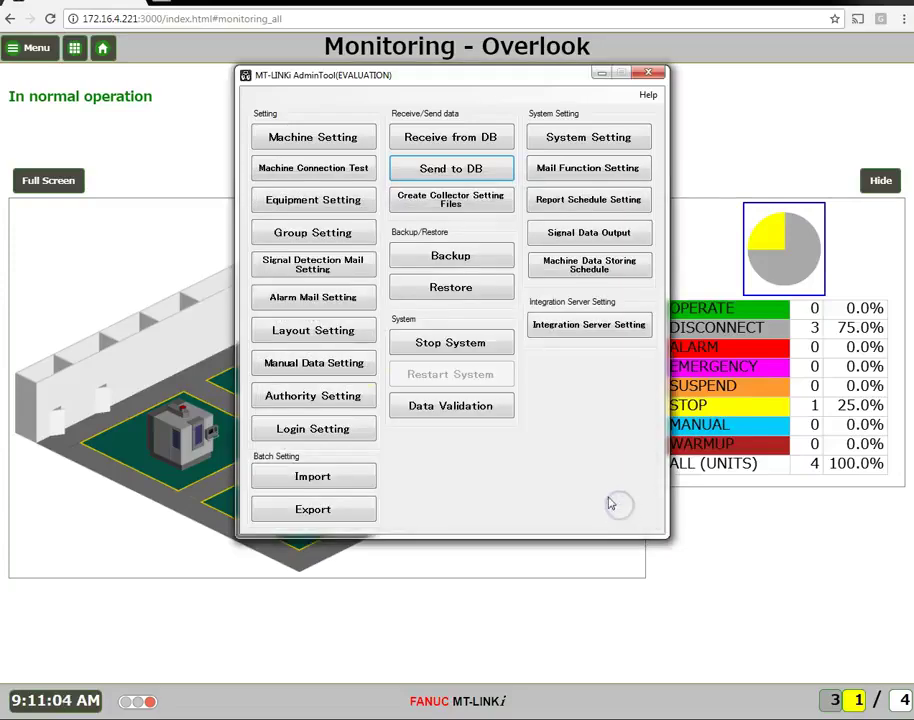
Sign out and back in, then show the Widget_Crank_Line layout on the Overlook page
{"action": "left_click", "coordinate": [48, 47]}
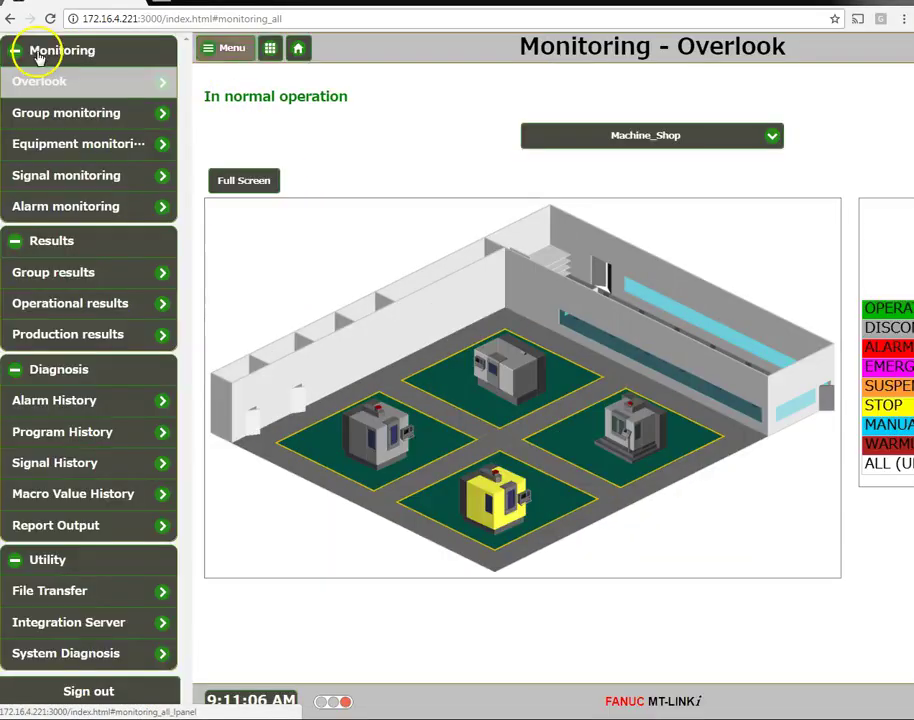
{"action": "left_click", "coordinate": [104, 688]}
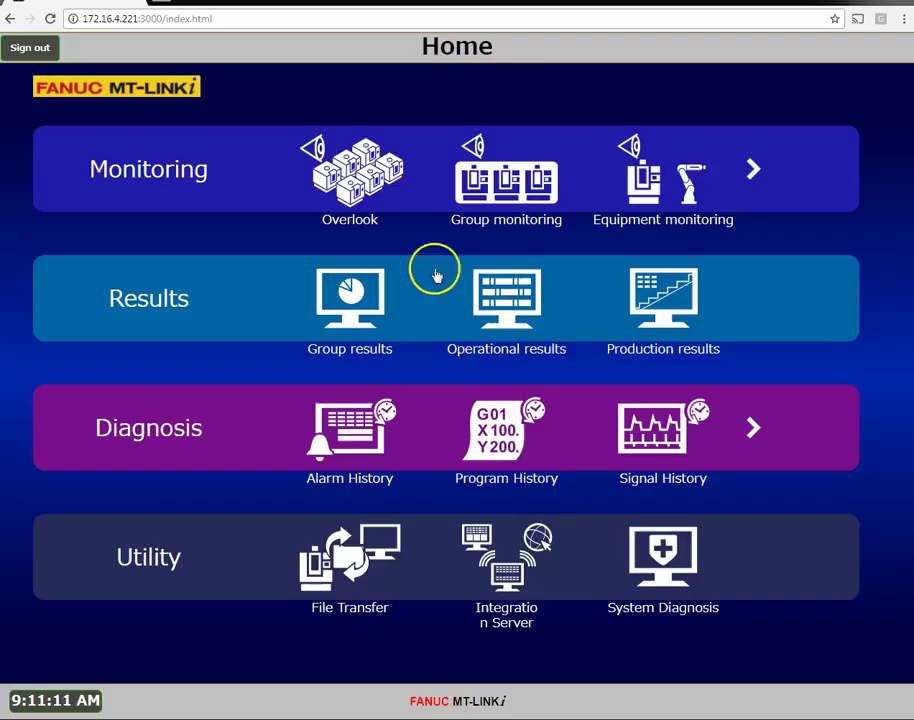
{"action": "left_click", "coordinate": [343, 160]}
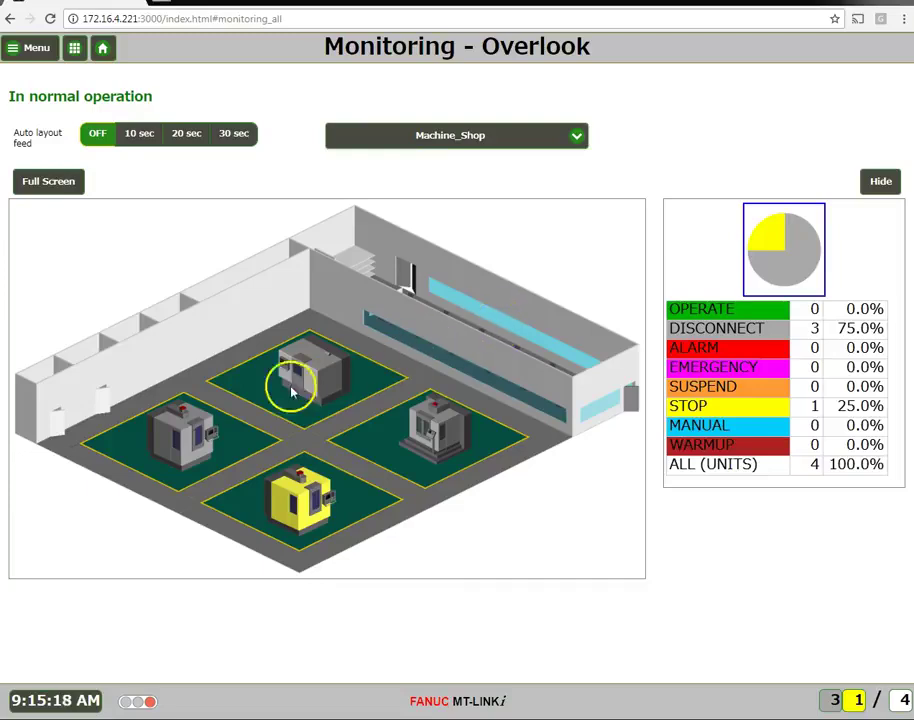
{"action": "left_click", "coordinate": [576, 140]}
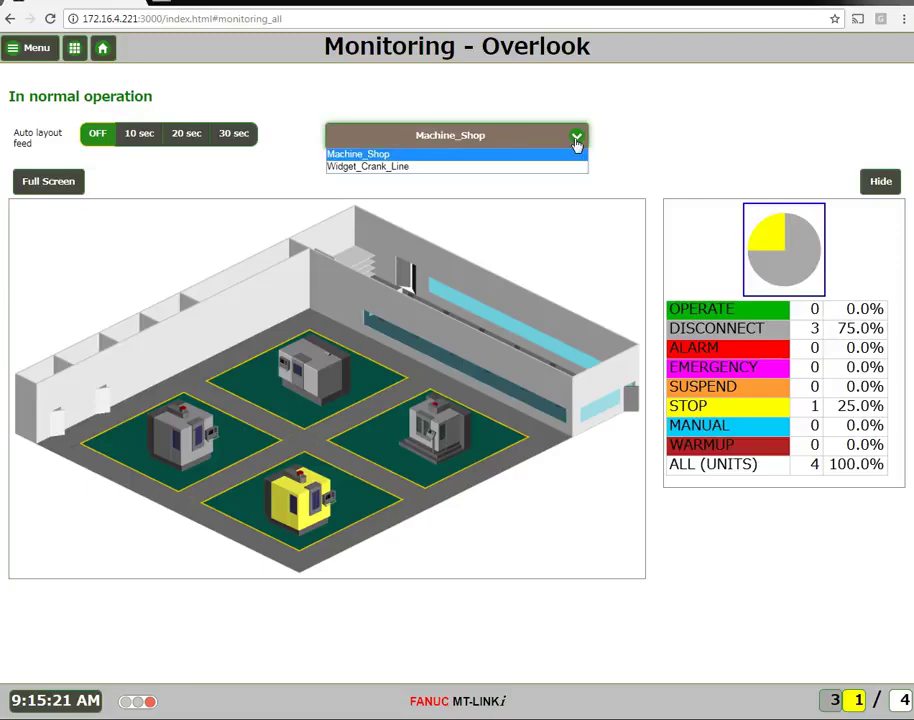
{"action": "left_click", "coordinate": [424, 173]}
{"action": "left_click", "coordinate": [491, 254]}
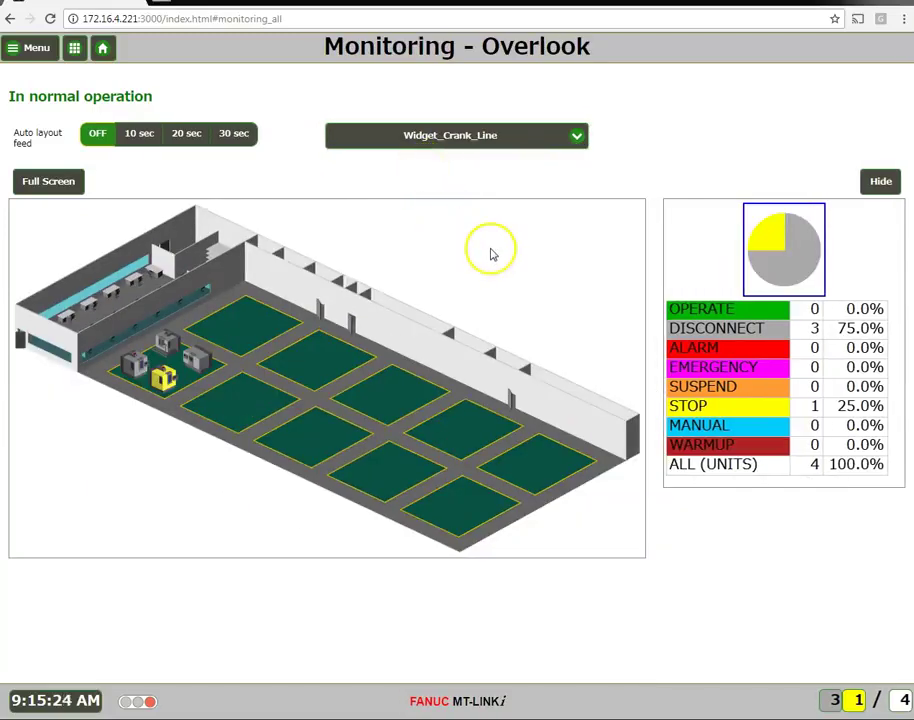